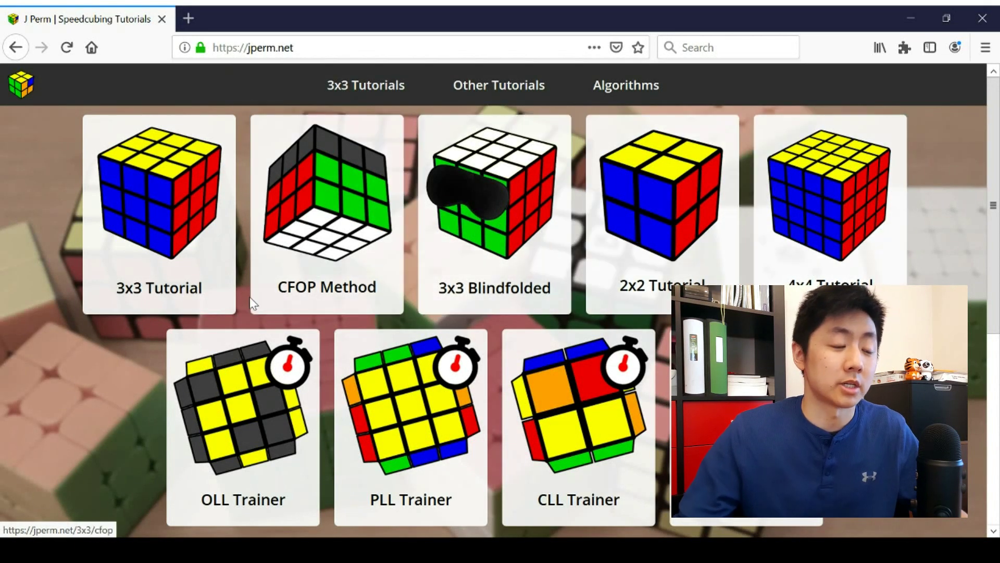
Open the 3x3 Tutorial and read the white cross steps down to the Step 2. First Layer heading.
left_click(173, 248)
scroll(390, 290, "down", 10)
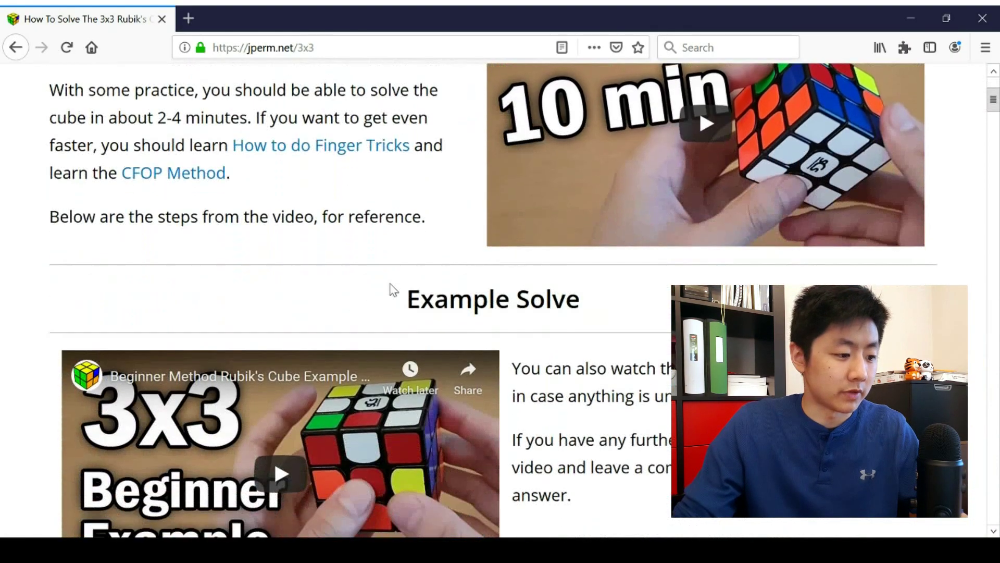
scroll(396, 292, "down", 5)
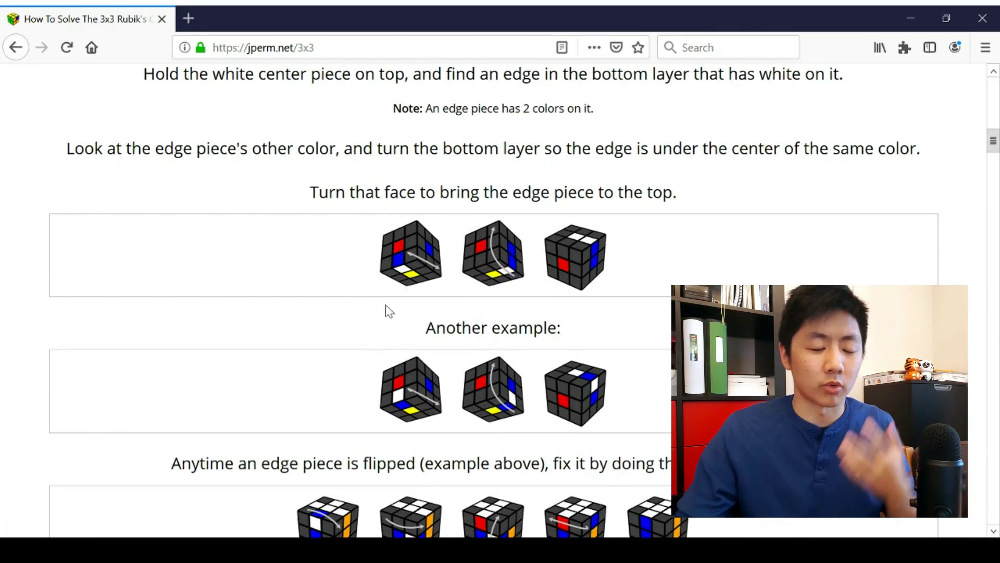
scroll(388, 313, "down", 6)
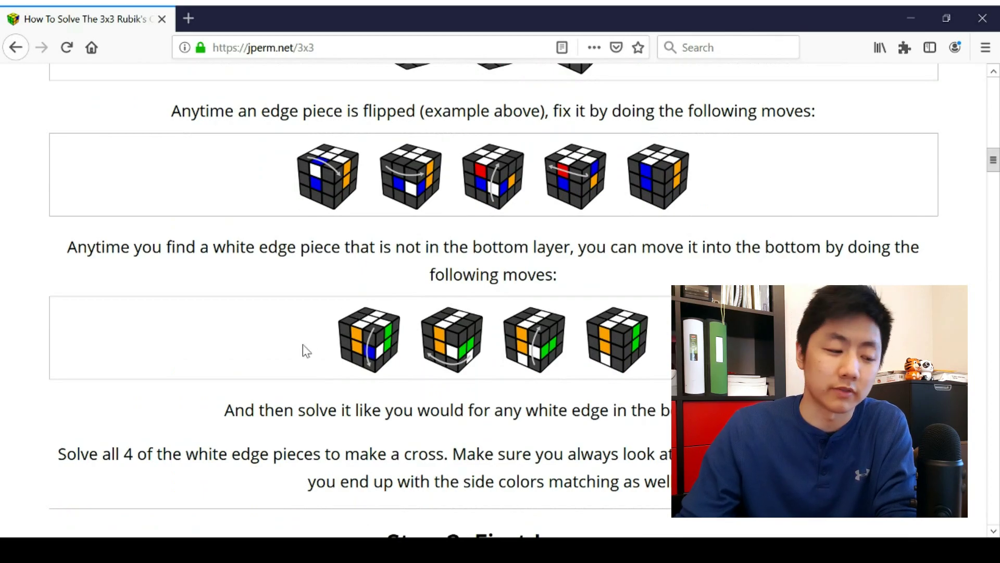
scroll(306, 351, "down", 3)
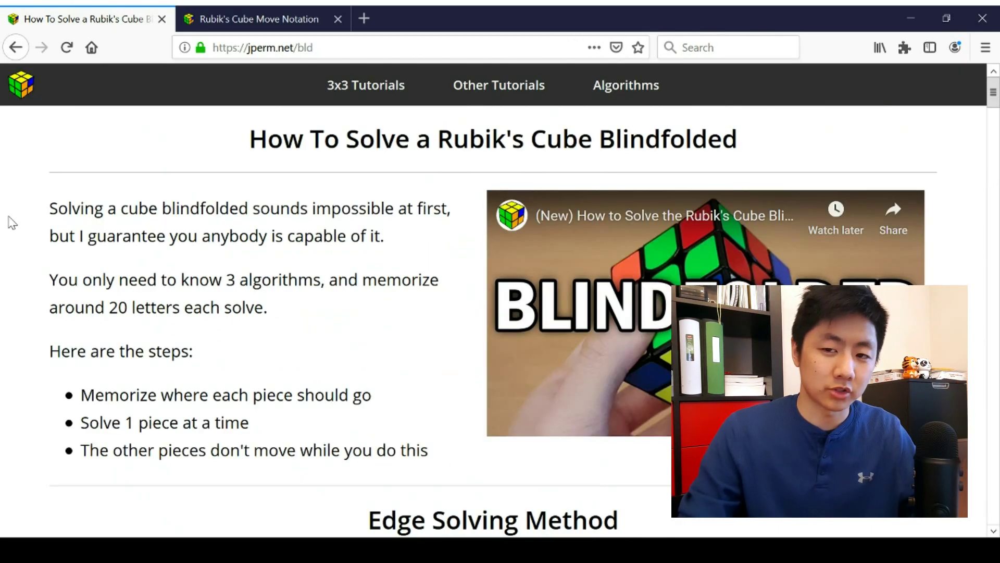
Scroll the blindfolded tutorial past the Edge Solving Method examples to the Corner Swap algorithm.
scroll(11, 222, "down", 12)
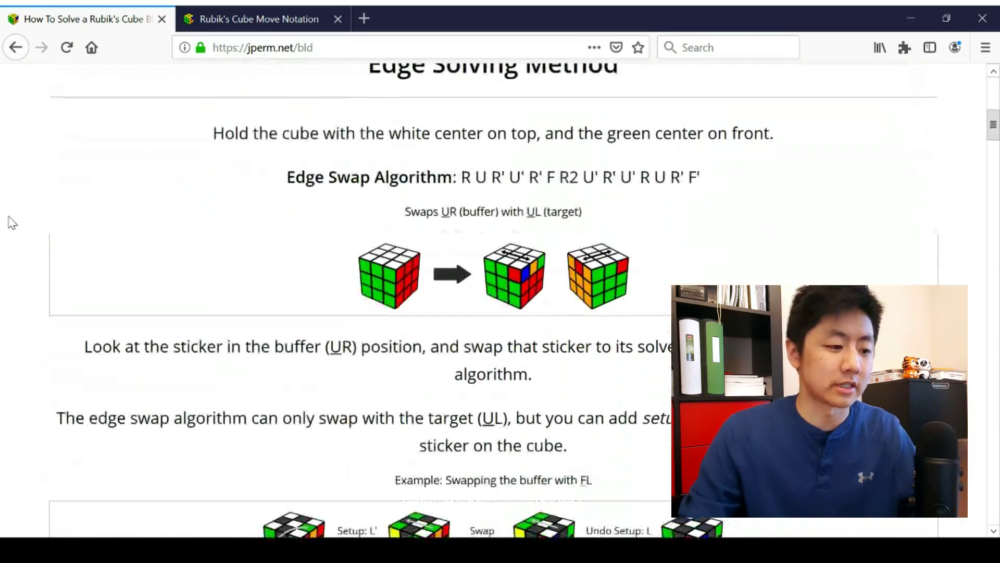
scroll(11, 223, "down", 2)
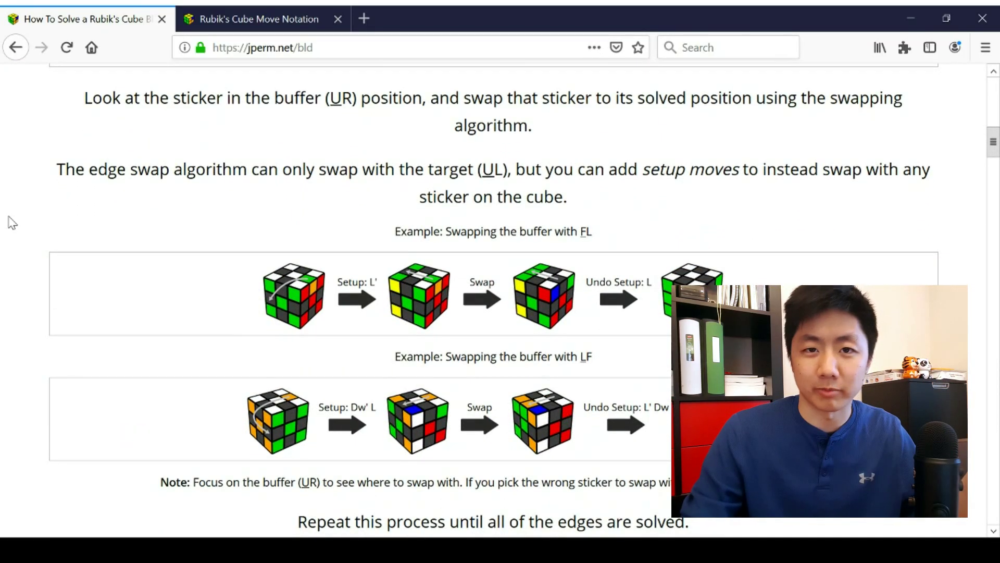
scroll(12, 223, "down", 16)
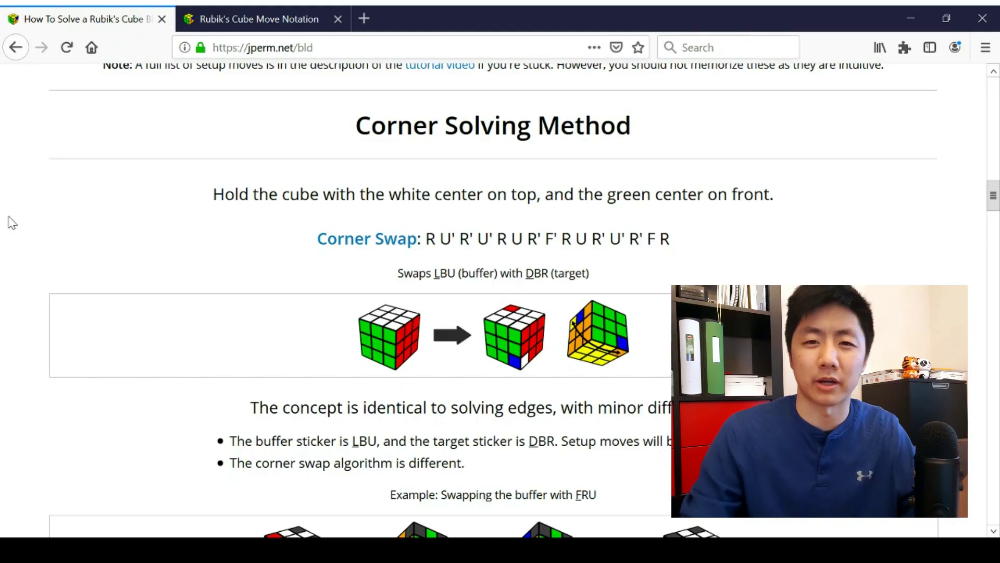
Close the blindfolded tutorial tab and view the move notation cheat-sheet image full-size.
key("ctrl+w")
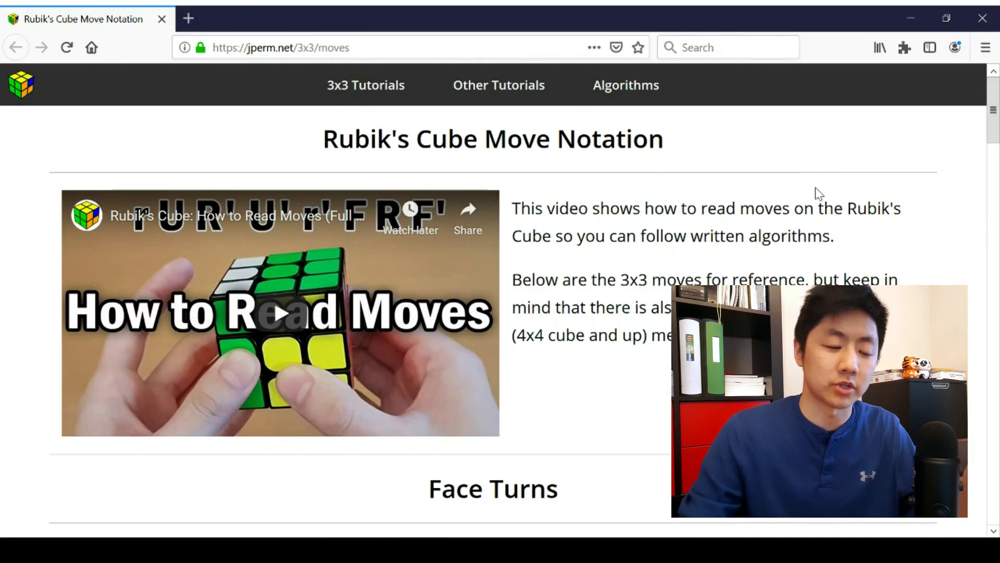
left_click_drag(994, 110, 994, 445)
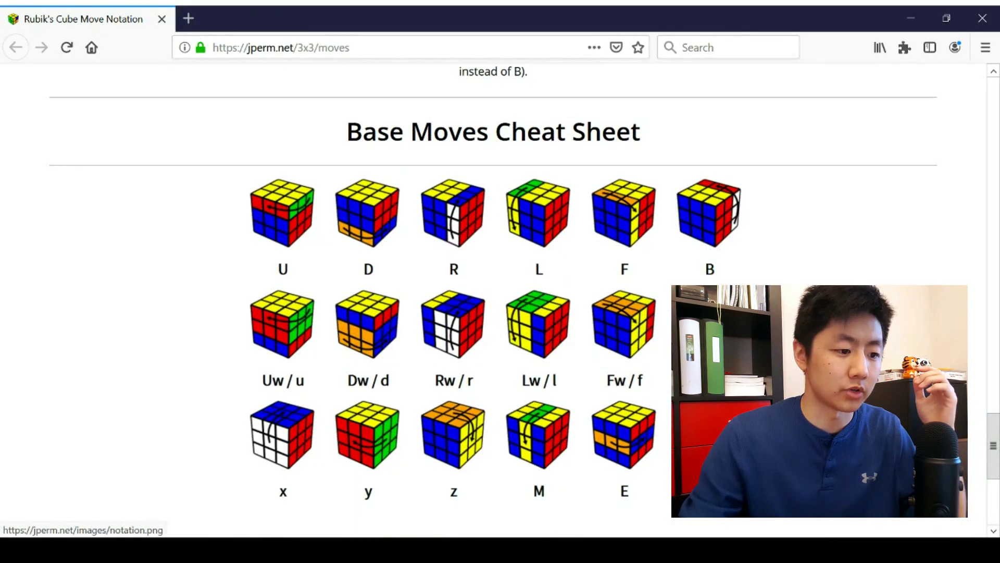
left_click(599, 343)
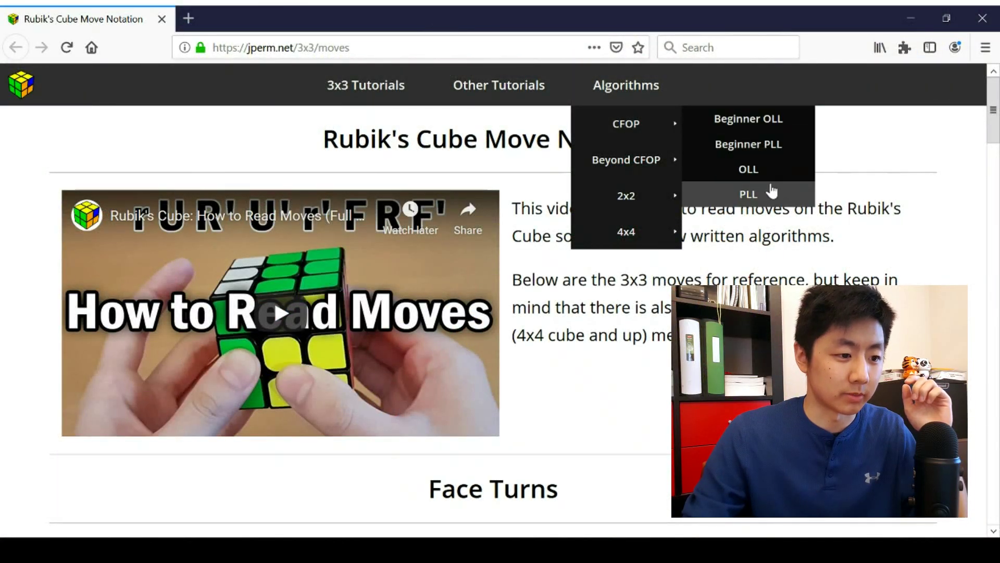
Go to the PLL algorithms page, read the trainer help, and browse the case table.
left_click(771, 192)
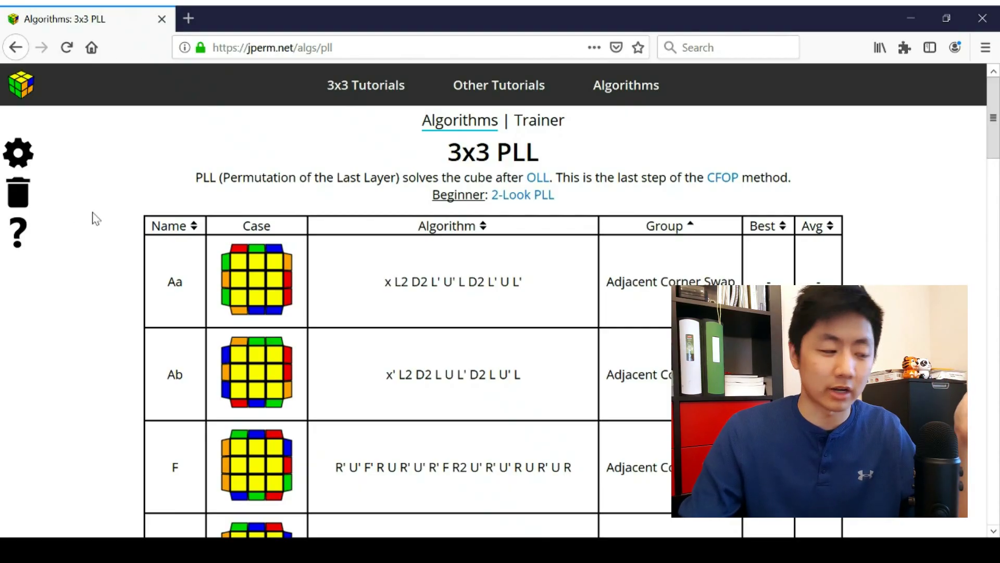
left_click(21, 240)
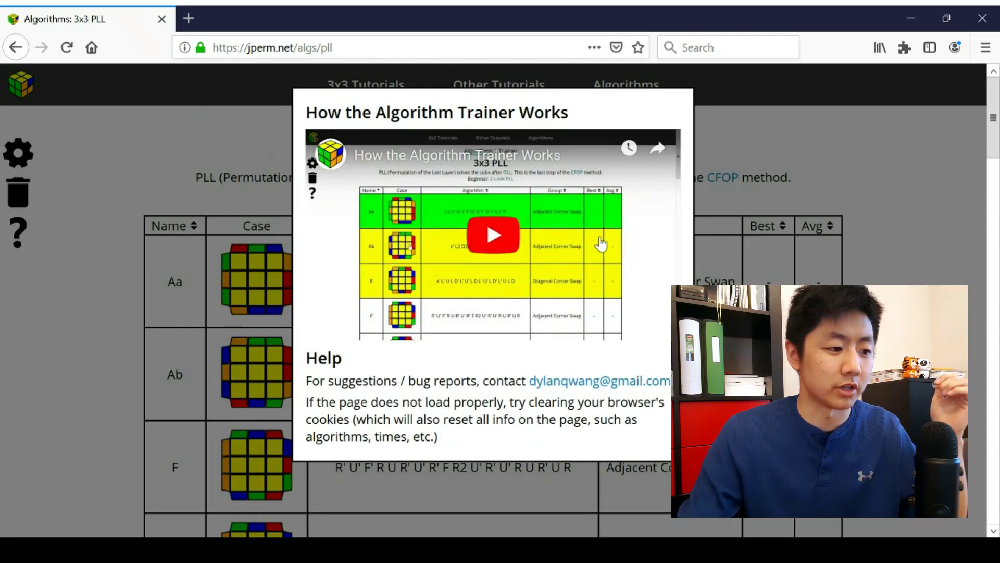
key("Escape")
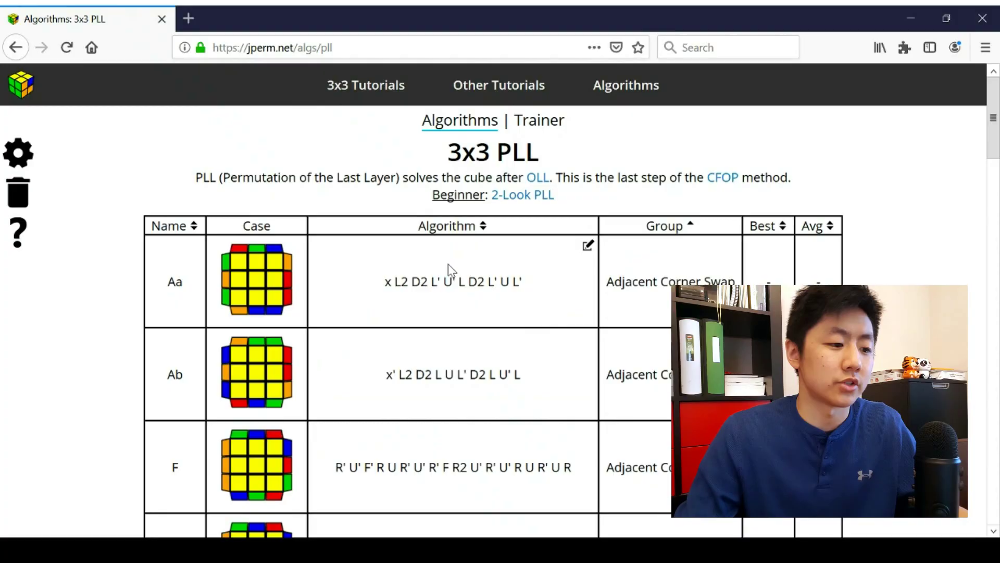
scroll(529, 292, "down", 10)
scroll(536, 299, "up", 10)
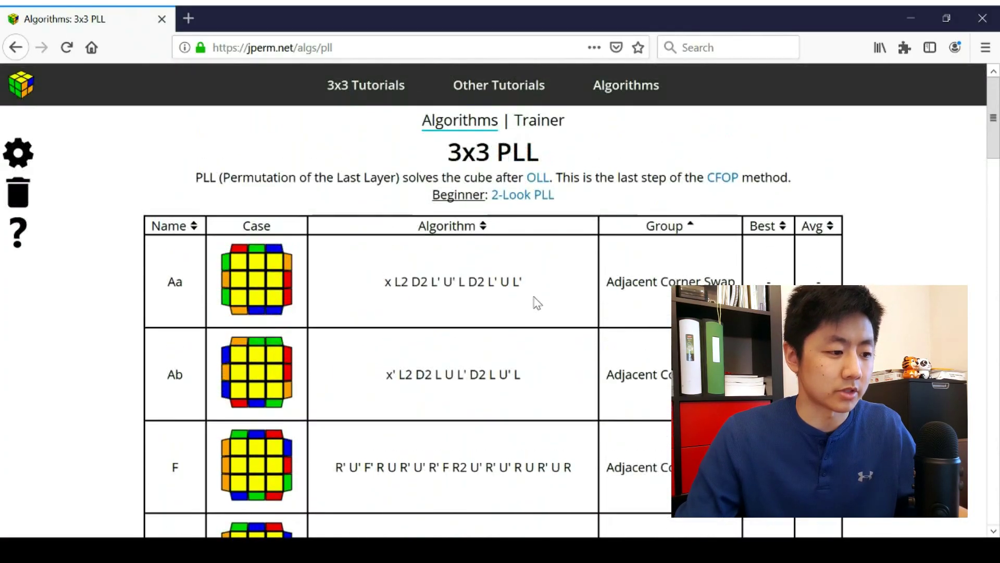
scroll(488, 384, "down", 4)
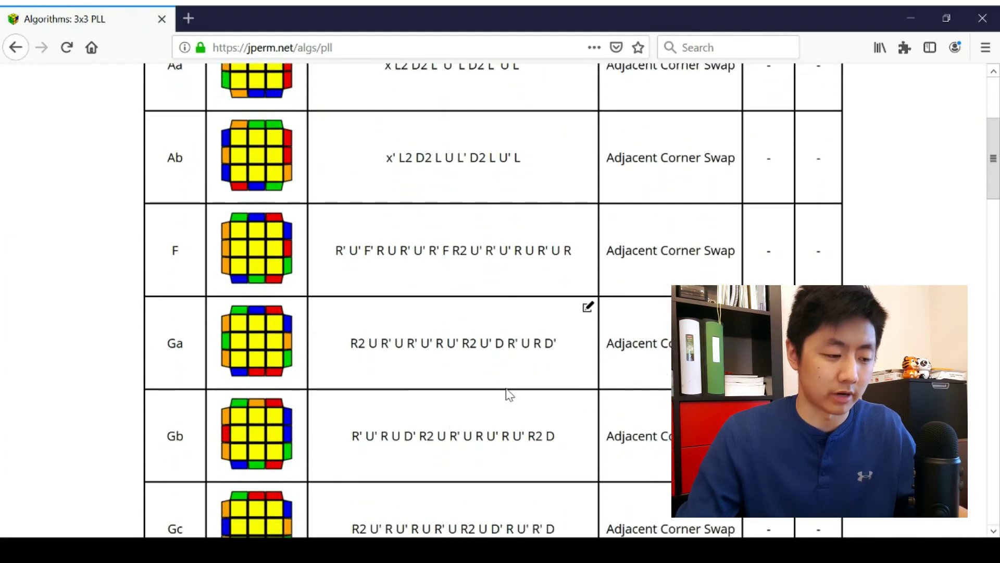
scroll(516, 391, "up", 4)
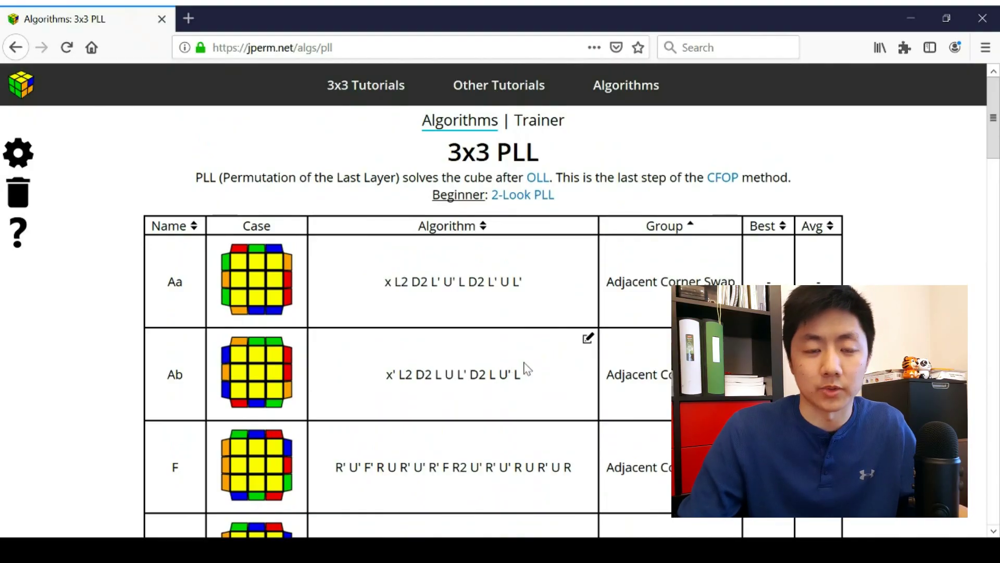
Set the Aa case's algorithm to a custom R U R' U'.
left_click(586, 252)
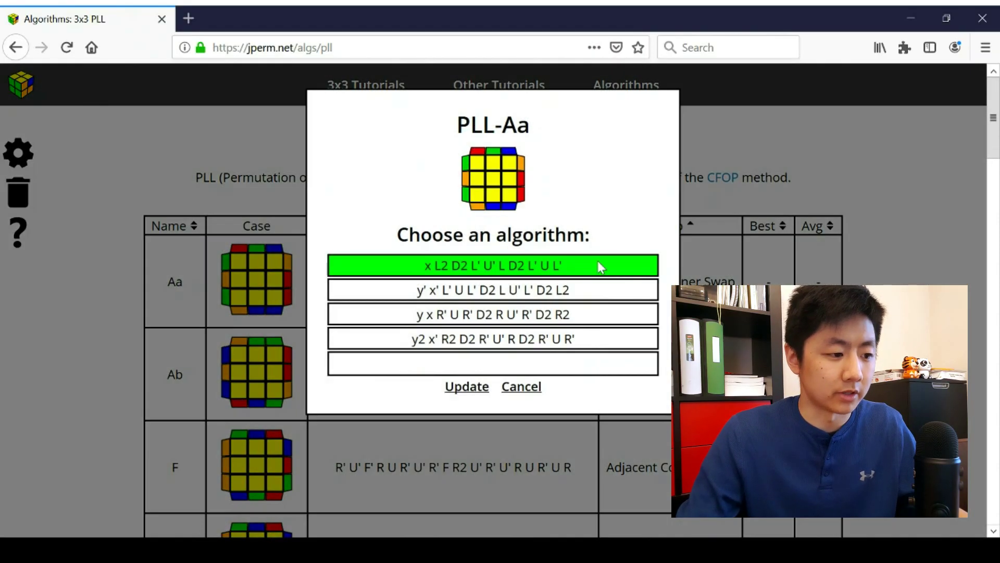
left_click(509, 314)
left_click(510, 341)
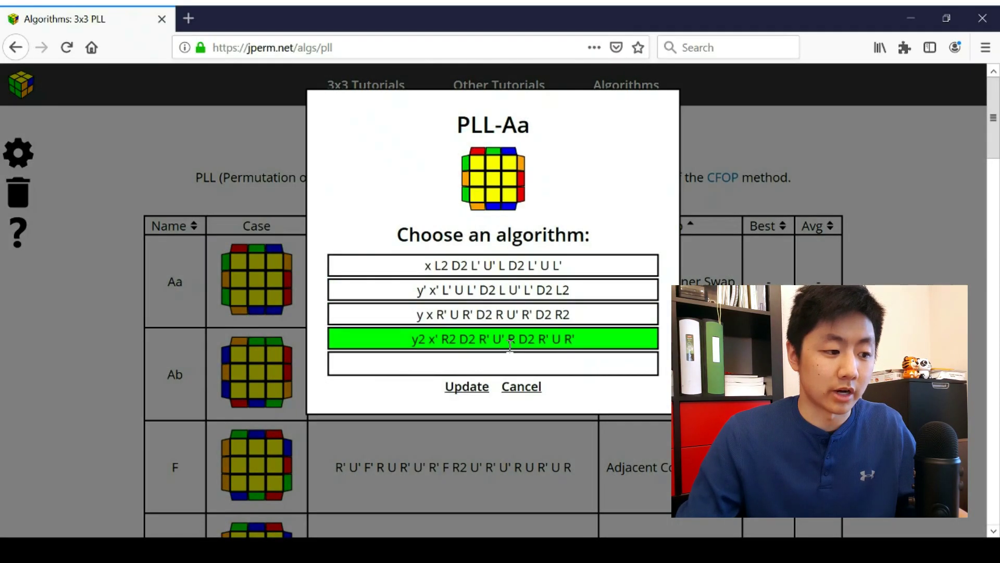
left_click(509, 367)
type("R U R' U")
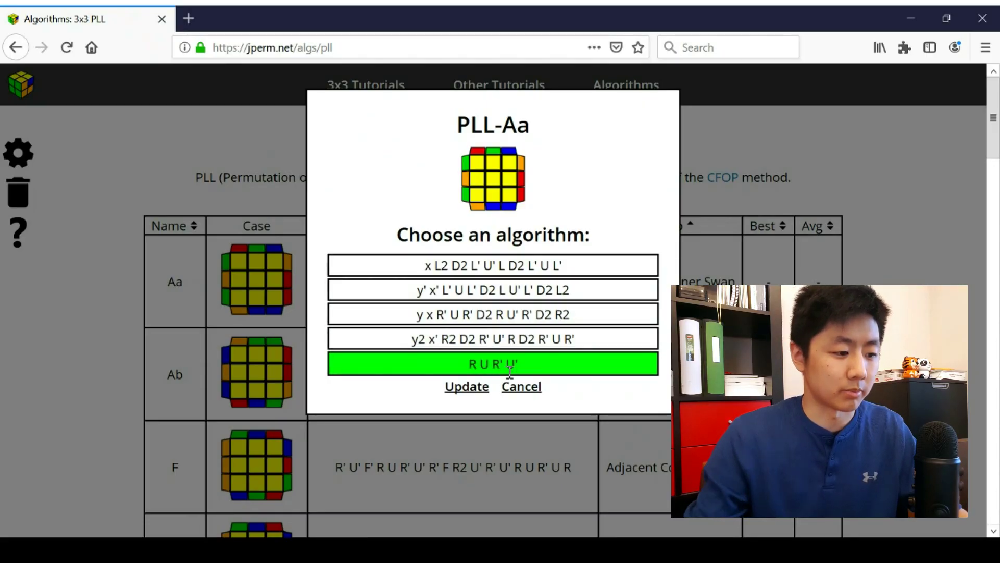
left_click(486, 387)
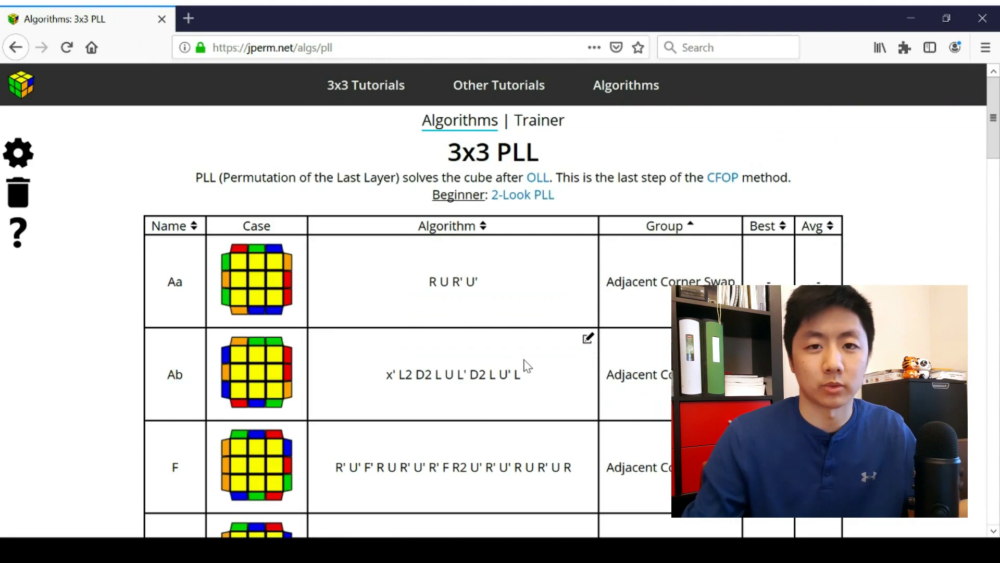
Revert Aa, then switch it to the fourth alternative x' R2 D2 R' U' R D2 R' U R'.
left_click(233, 279)
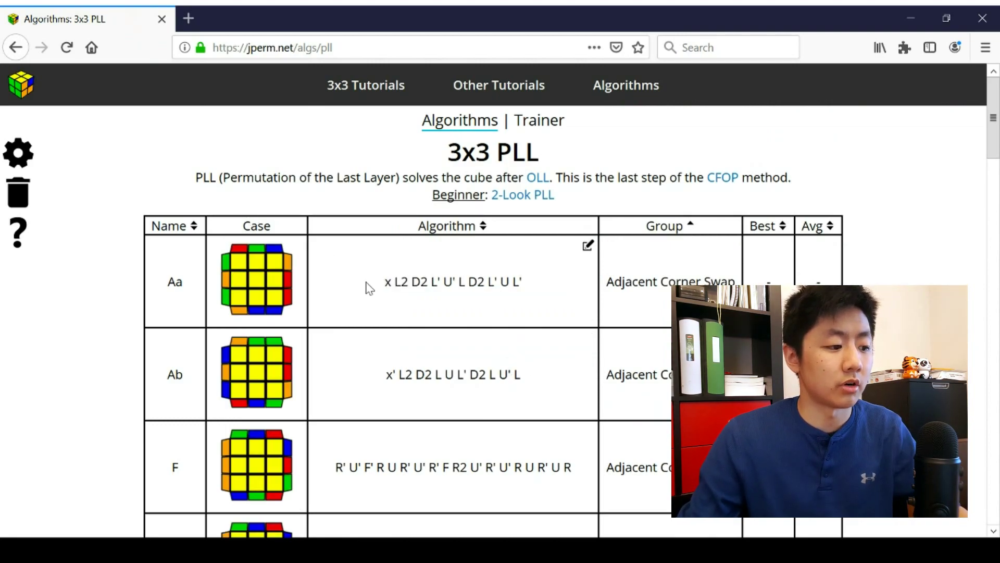
left_click(592, 252)
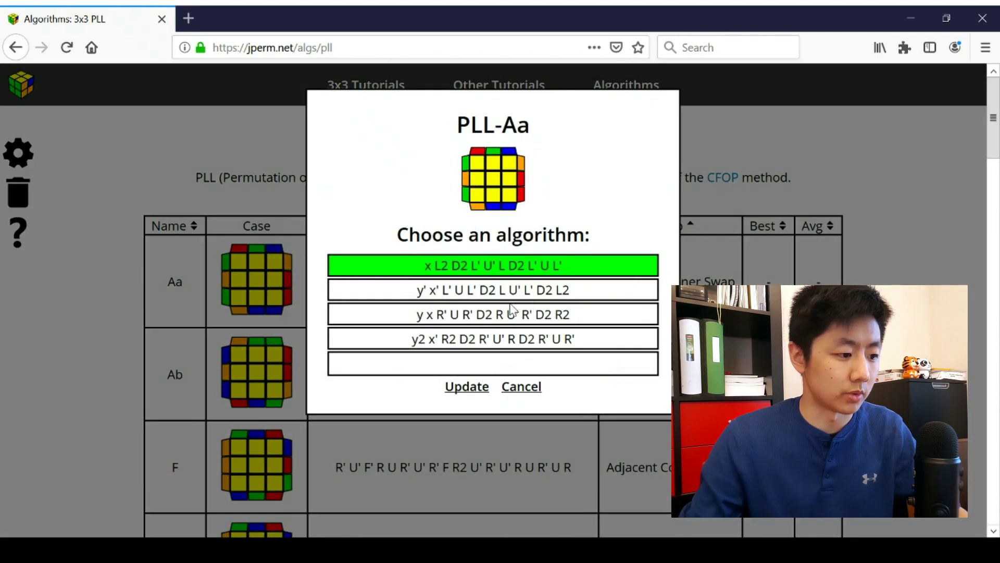
left_click(421, 289)
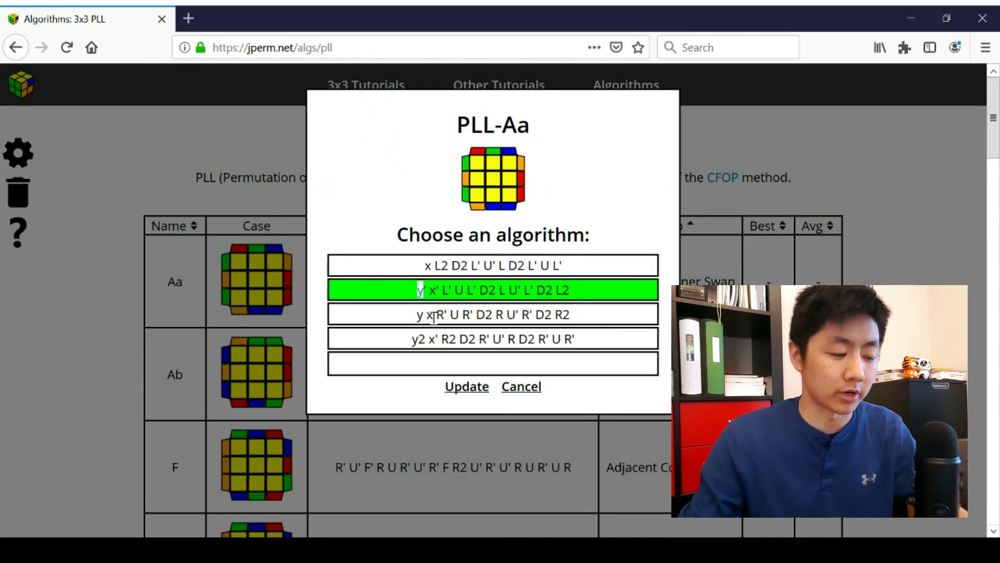
left_click(449, 336)
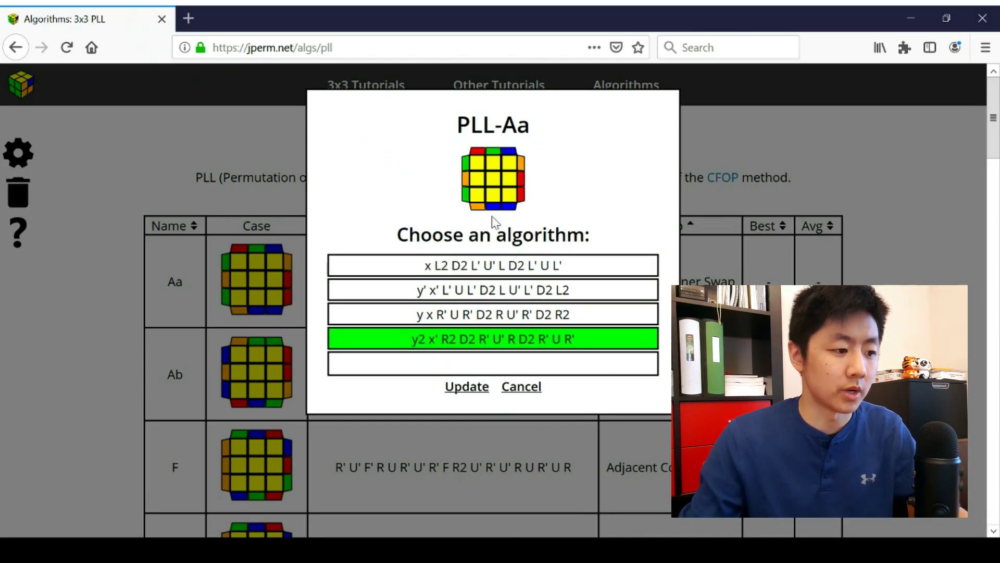
left_click(485, 386)
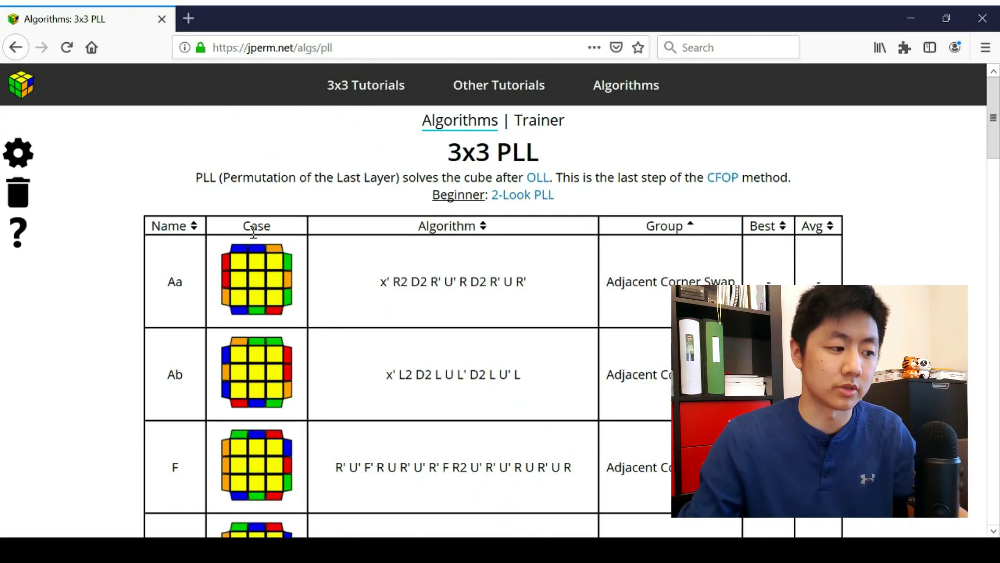
Reset Aa to its default algorithm and sort the table by Algorithm descending, putting Na first.
left_click(276, 280)
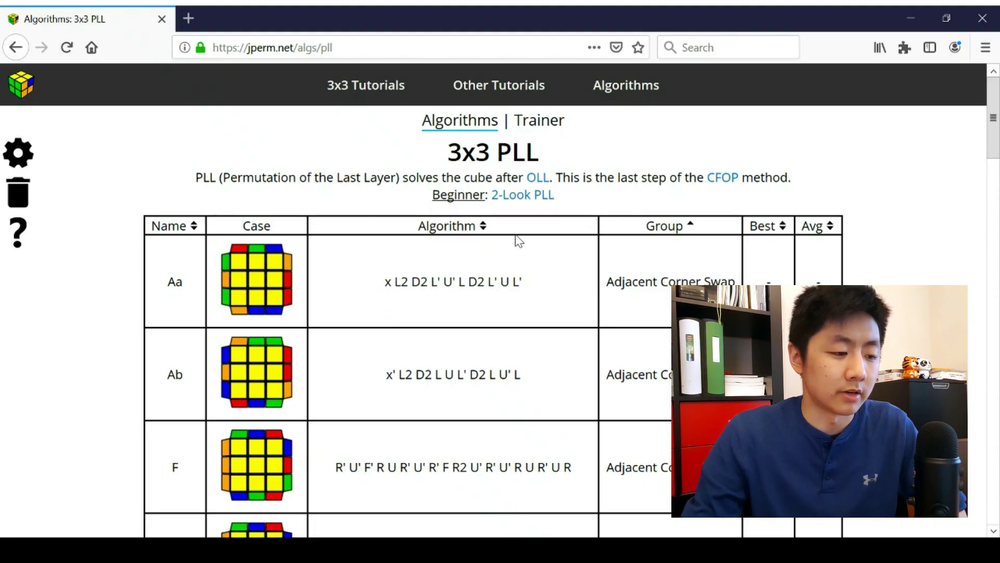
left_click(483, 228)
left_click(483, 228)
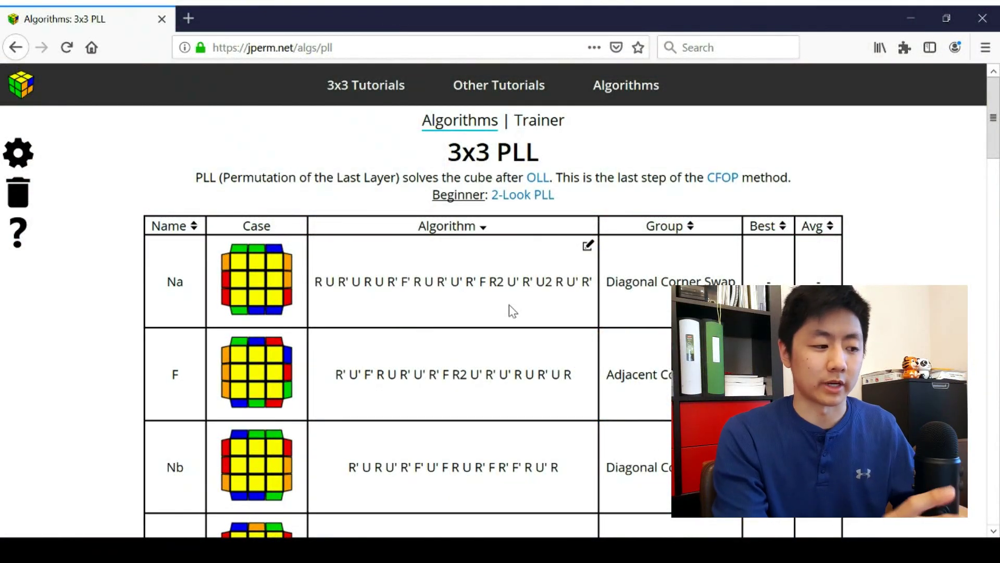
Mark the Na and Nb cases as finished (green).
left_click(255, 278)
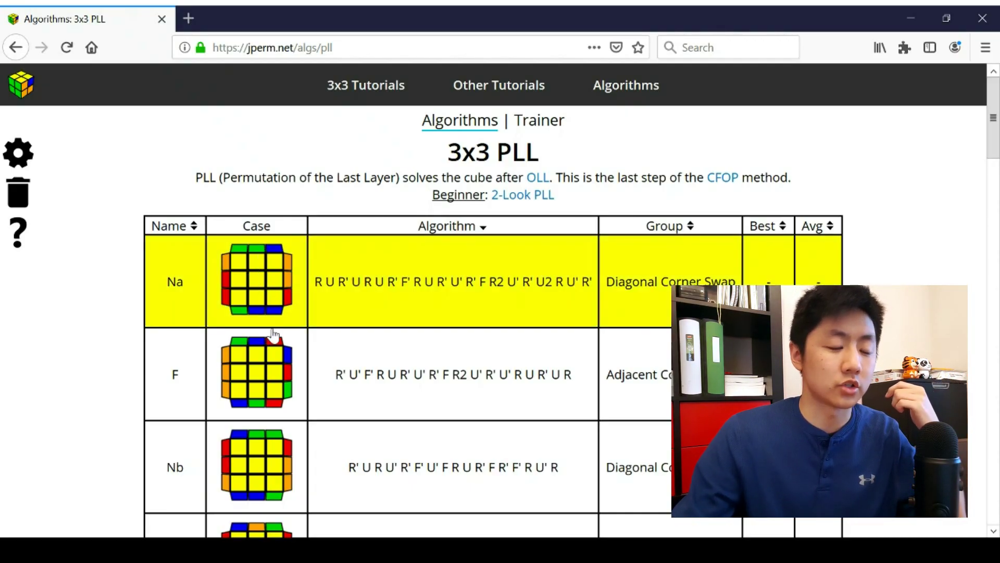
left_click(275, 295)
scroll(260, 308, "down", 2)
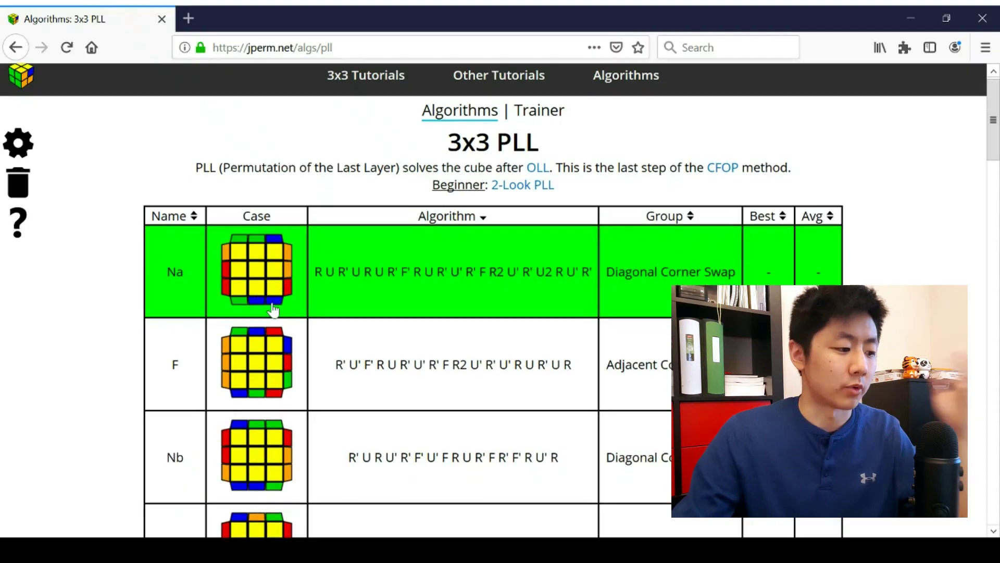
double_click(234, 389)
scroll(229, 390, "down", 3)
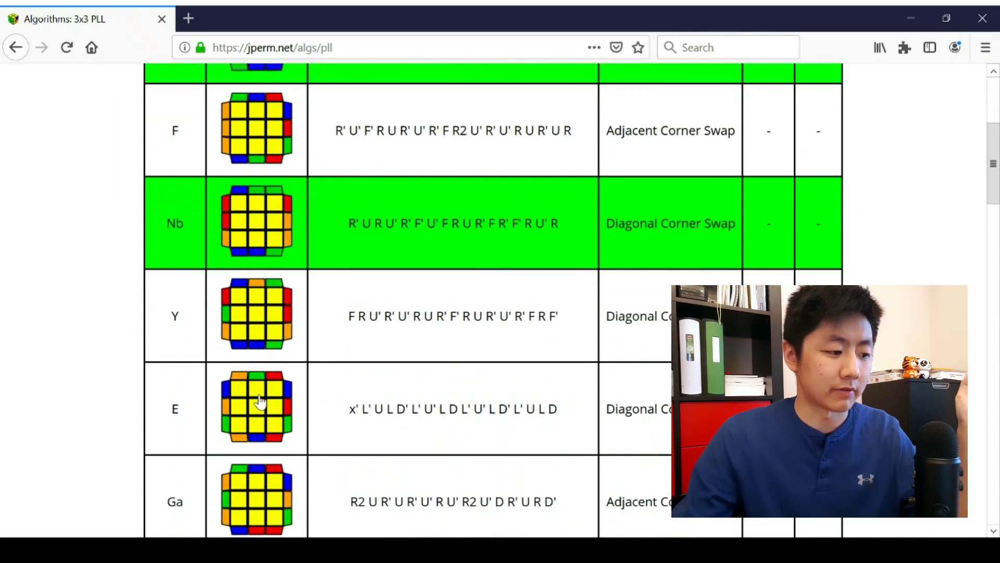
Mark the E, Y and F cases as learning (yellow).
left_click(258, 399)
left_click(248, 323)
left_click(245, 149)
scroll(245, 458, "up", 5)
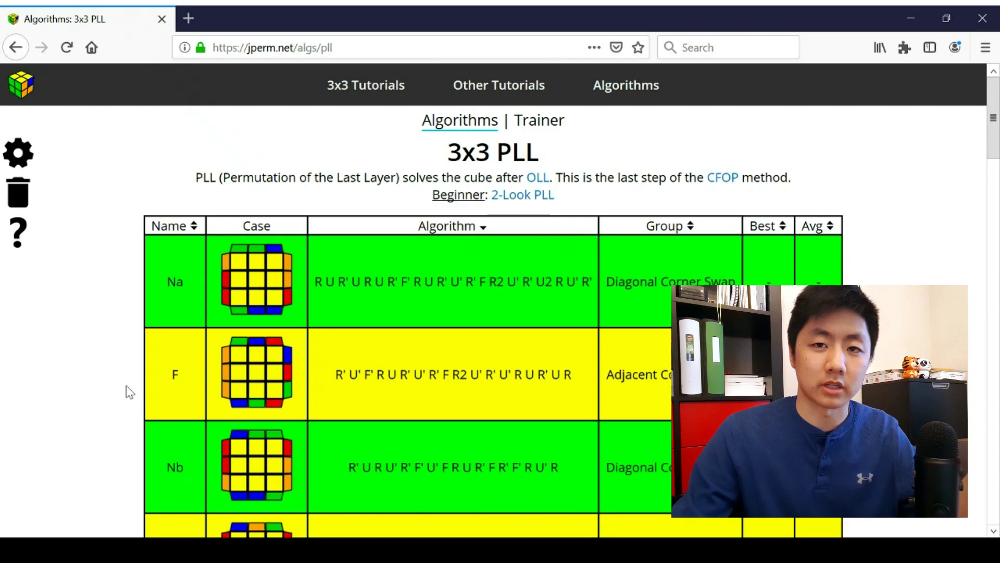
Enable 'Move Learning cases up' and 'Move Finished cases down' in list settings, then review the reordered table.
left_click(18, 153)
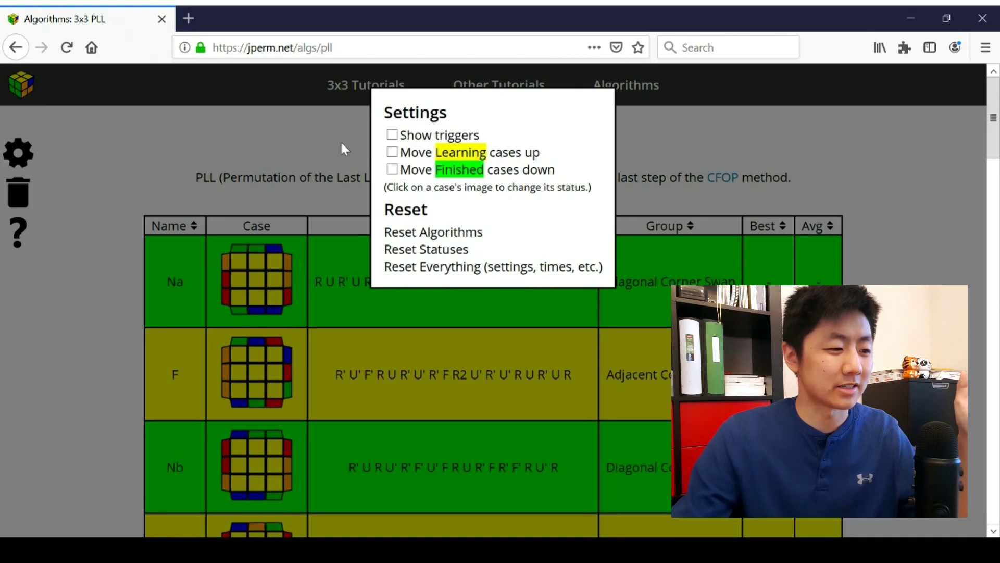
left_click(409, 155)
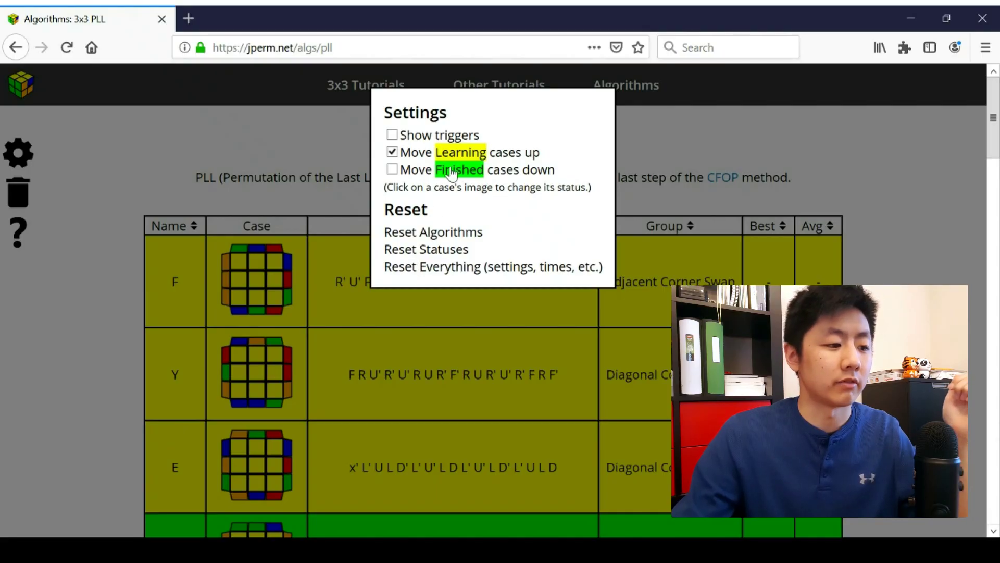
left_click(392, 169)
left_click(185, 358)
scroll(193, 357, "down", 10)
scroll(196, 356, "down", 10)
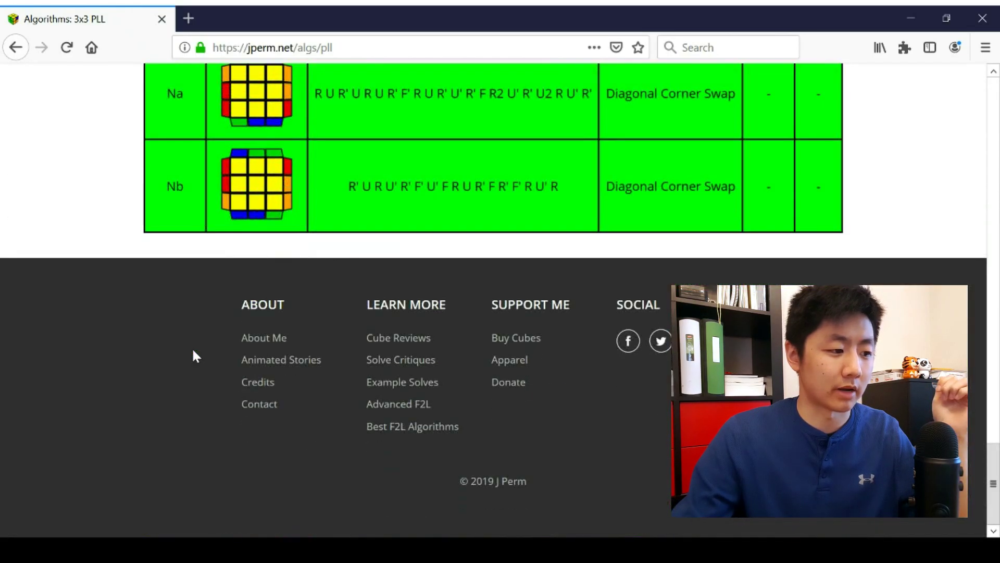
scroll(196, 352, "up", 2)
scroll(195, 349, "up", 20)
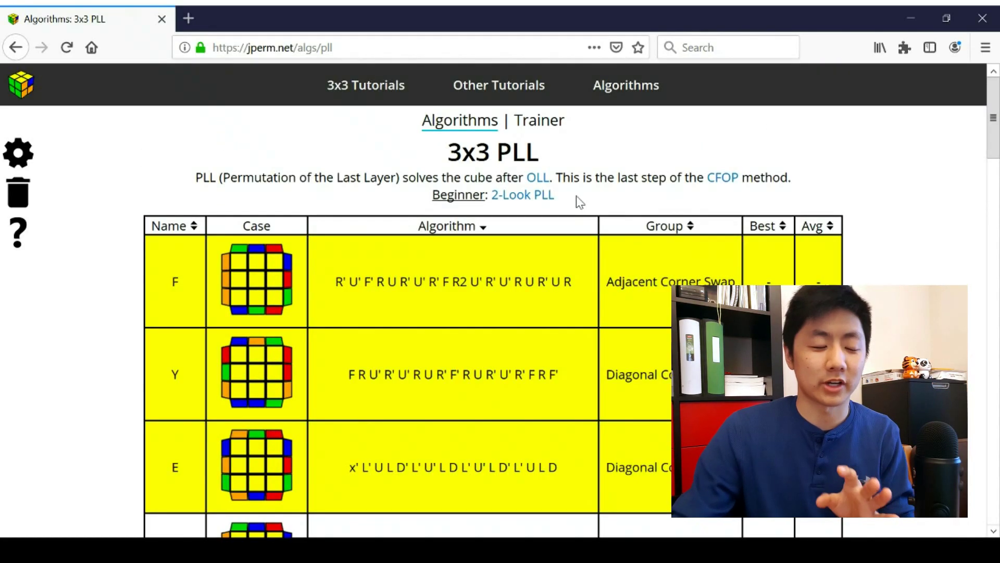
In the PLL Trainer, time one 2.23-second solve and show the current case's hint.
left_click(539, 124)
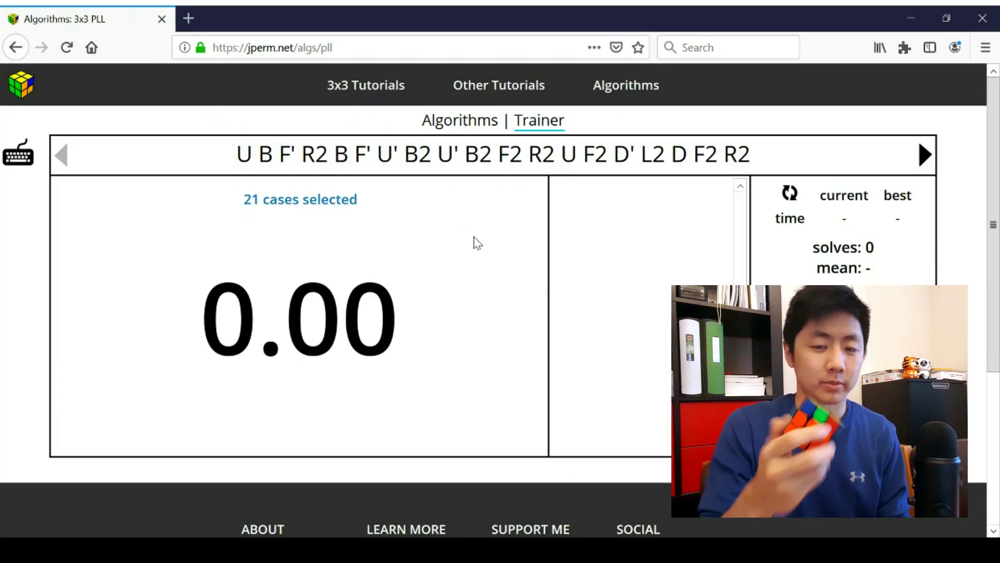
key("space")
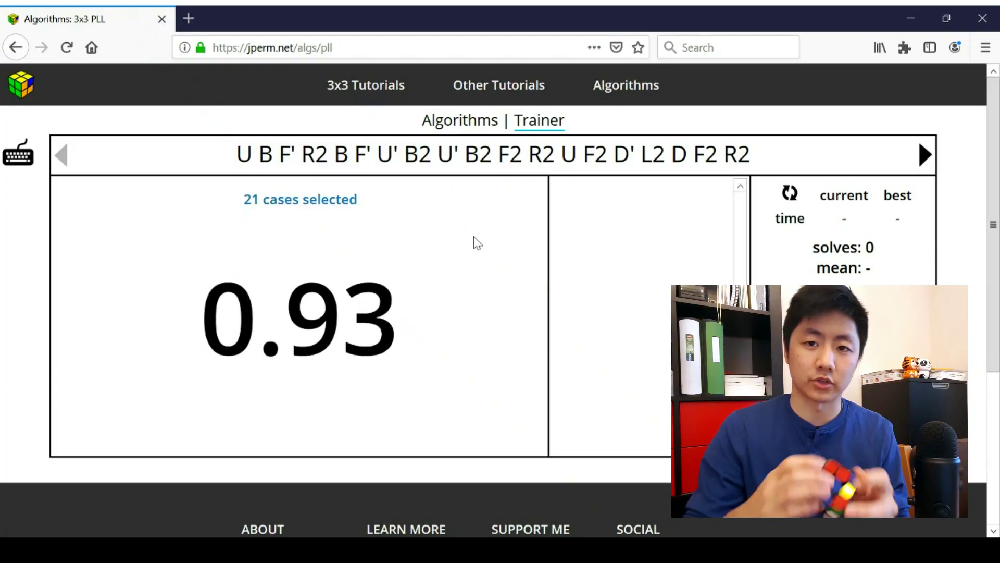
key("space")
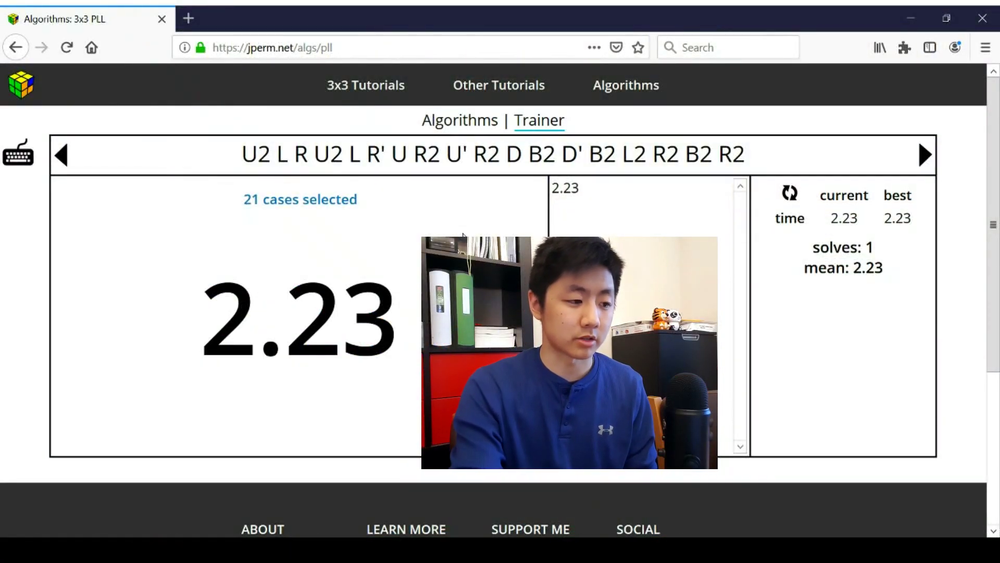
key("h")
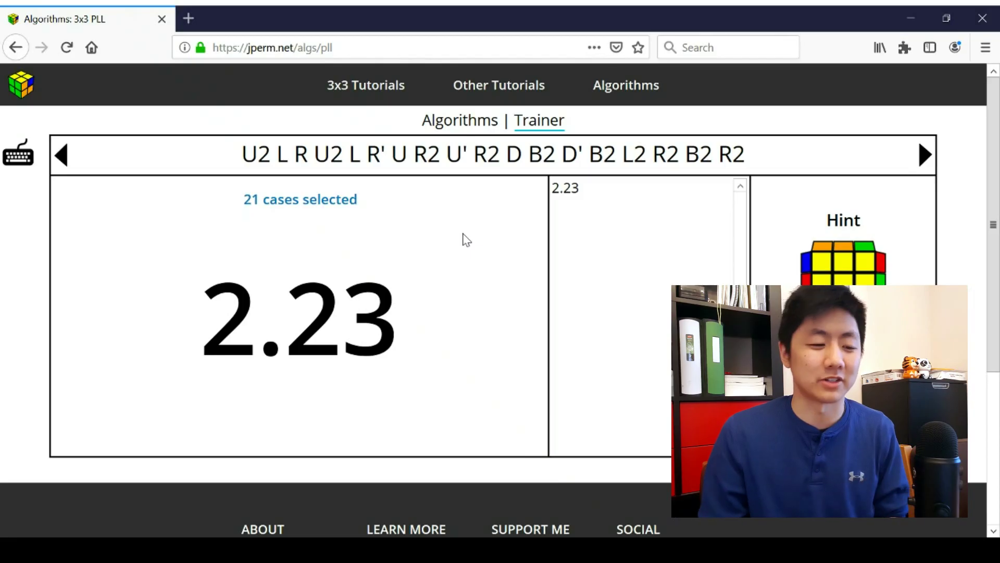
Select trainer cases by Status with Learning and Finished checked (5 cases), and review Balanced probability.
left_click(270, 204)
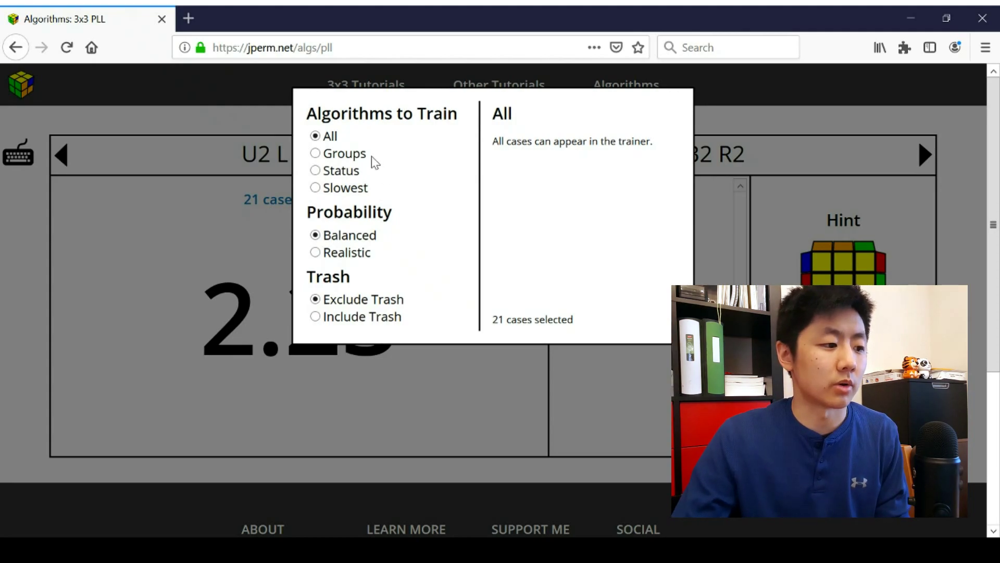
left_click(334, 157)
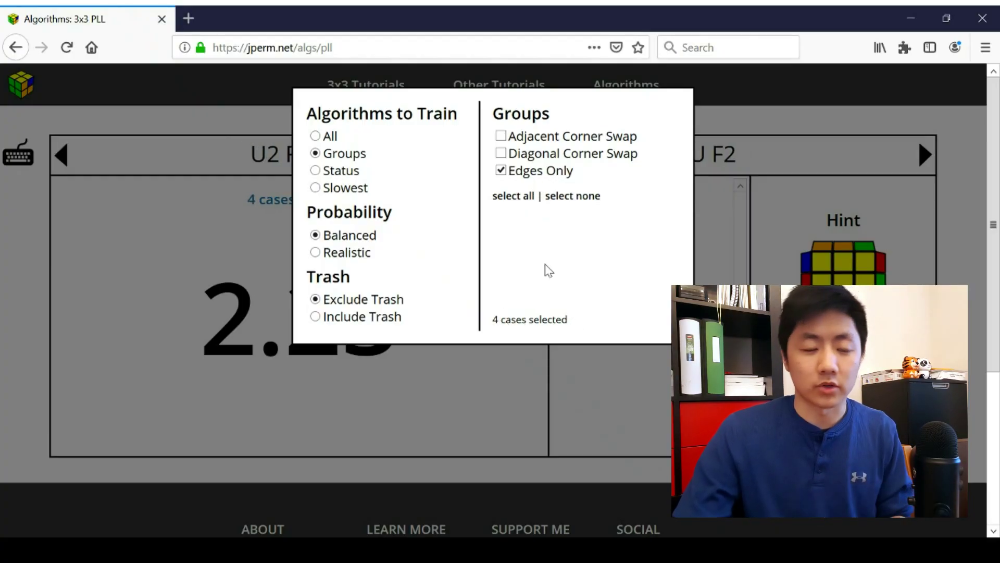
left_click(341, 172)
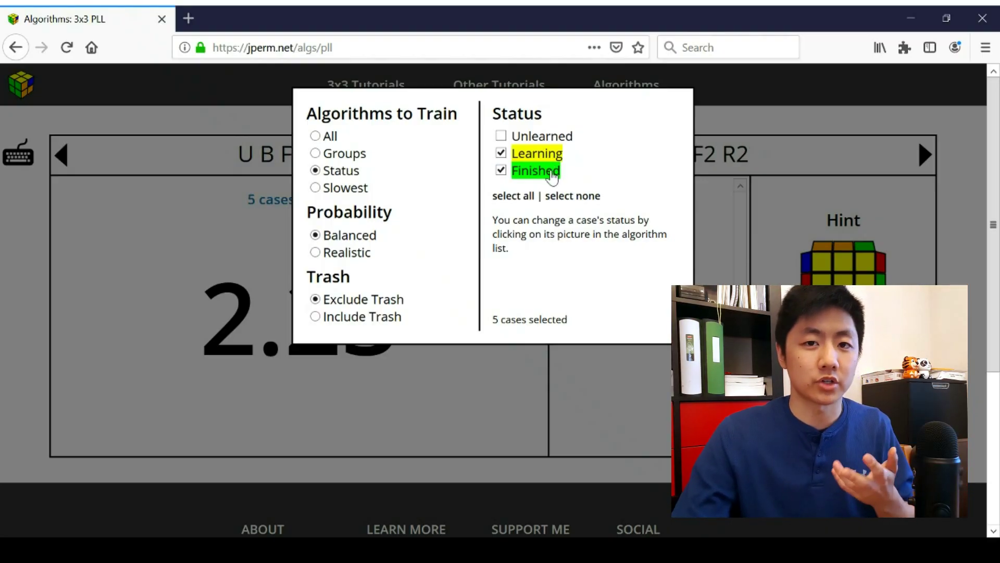
left_click(405, 241)
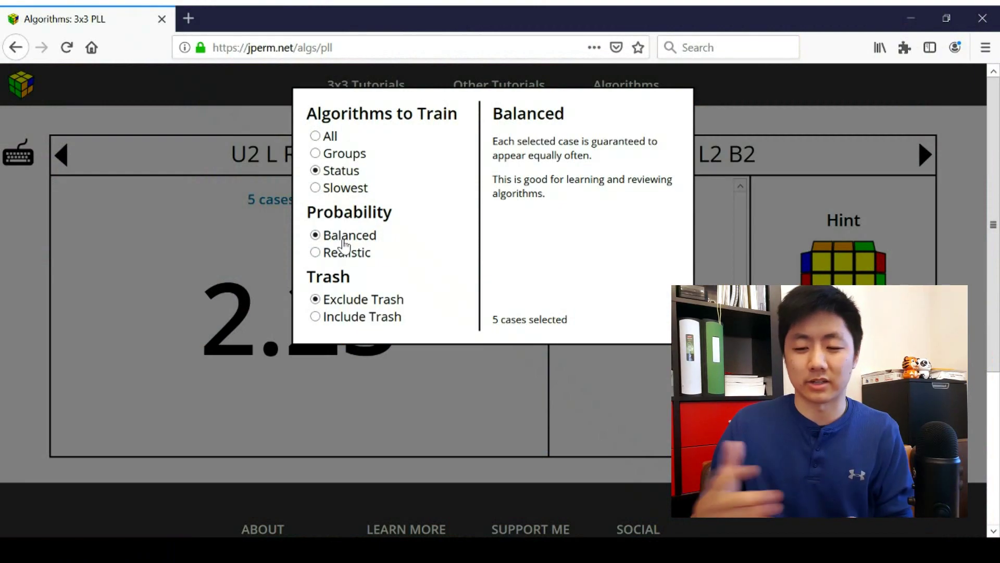
Go to the COLL page under Algorithms > Beyond CFOP and scroll through its case table.
left_click(654, 82)
mouse_move(650, 169)
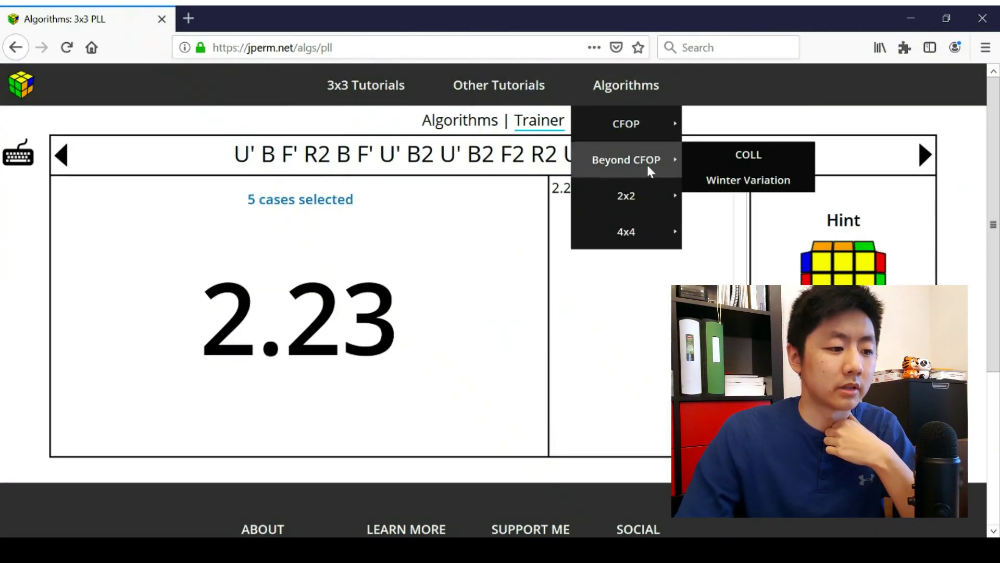
left_click(717, 166)
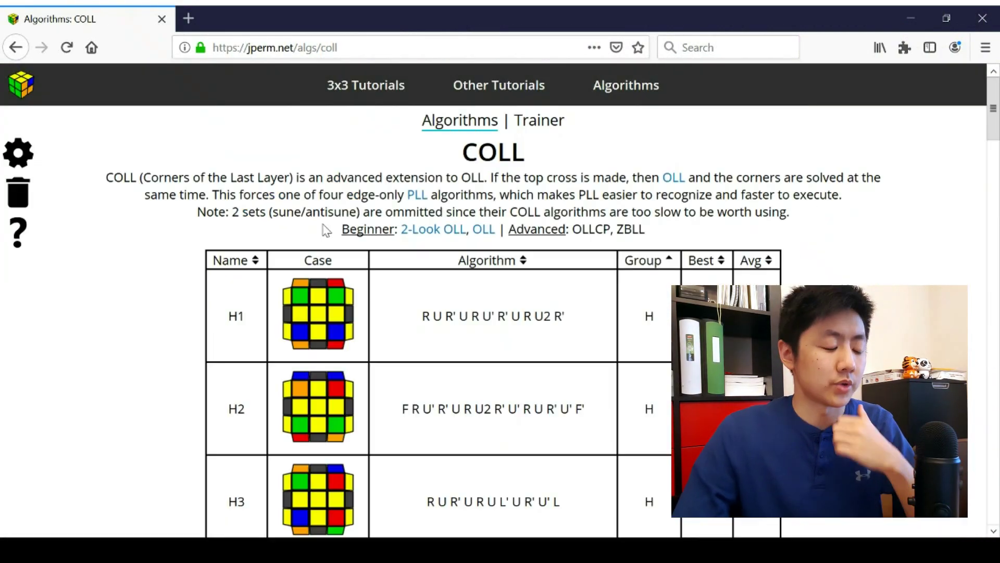
scroll(323, 231, "down", 15)
scroll(323, 231, "down", 10)
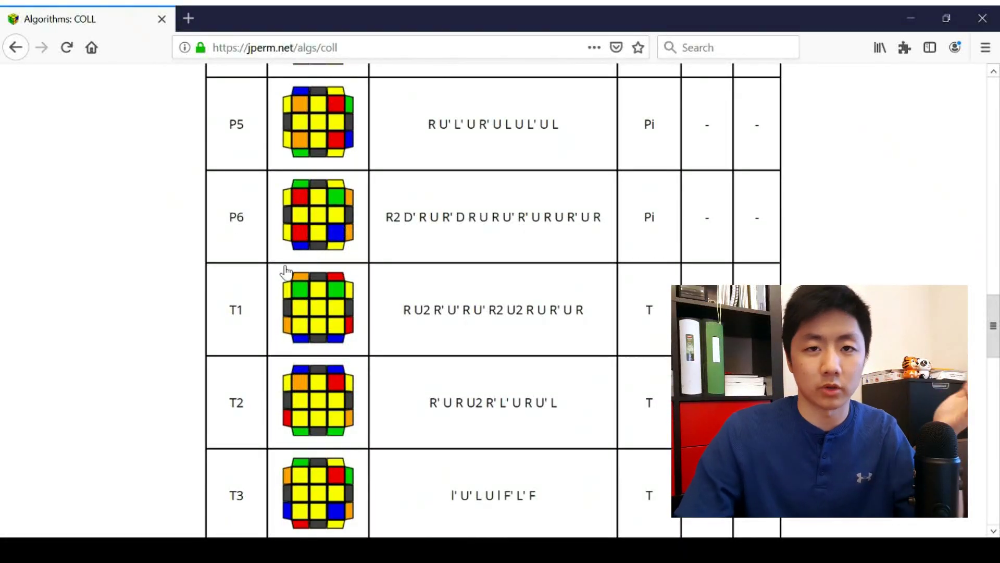
scroll(187, 272, "up", 20)
In the COLL Trash dialog, check cases T2, T3, T4 and T5 alongside the Antisune and Sune cases.
left_click(16, 203)
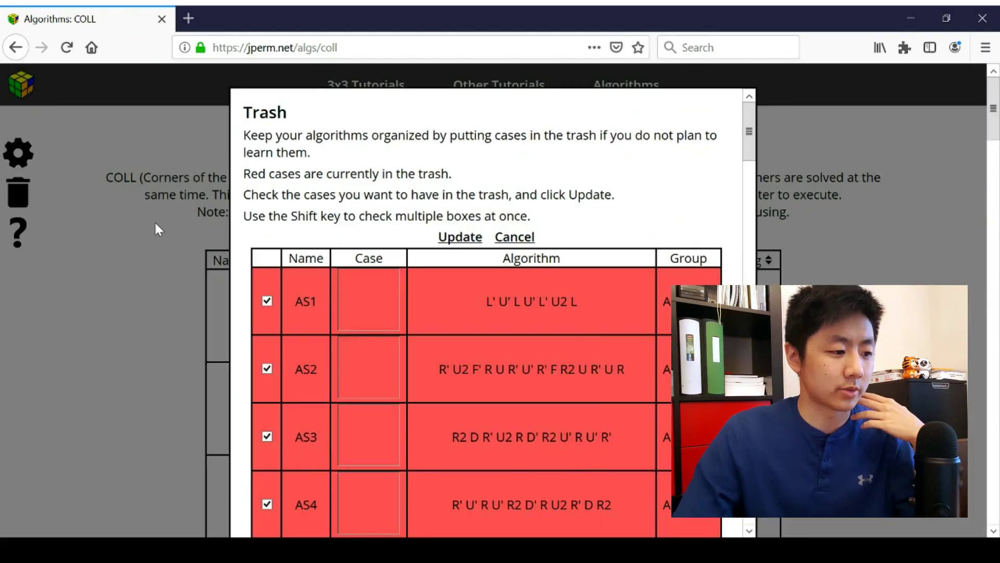
scroll(354, 281, "down", 3)
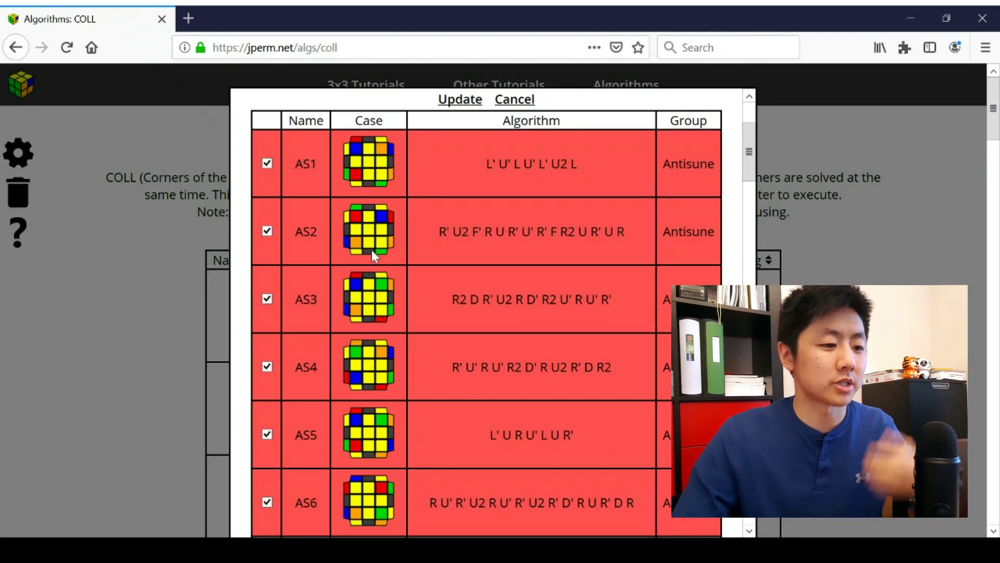
scroll(371, 176, "down", 20)
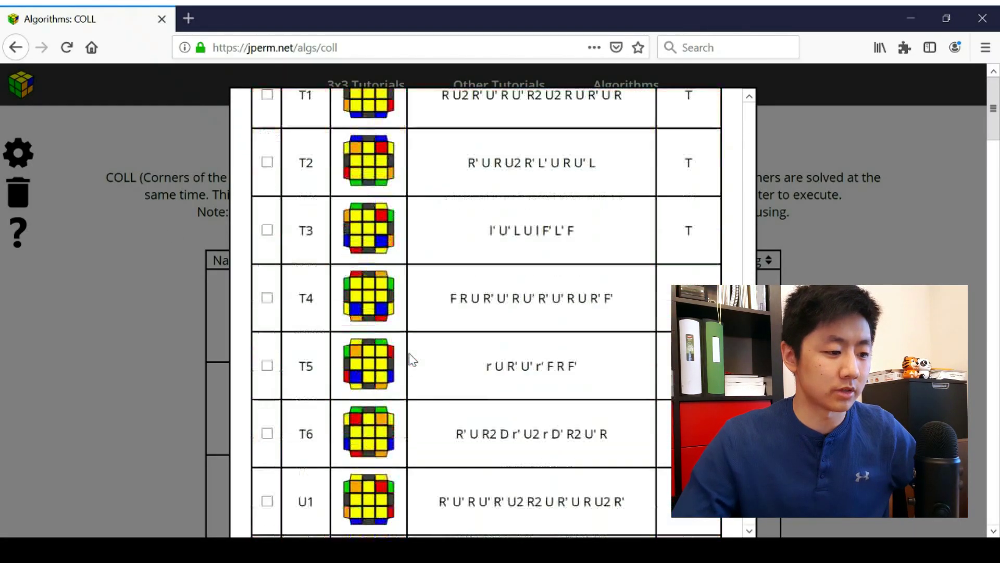
scroll(408, 353, "up", 8)
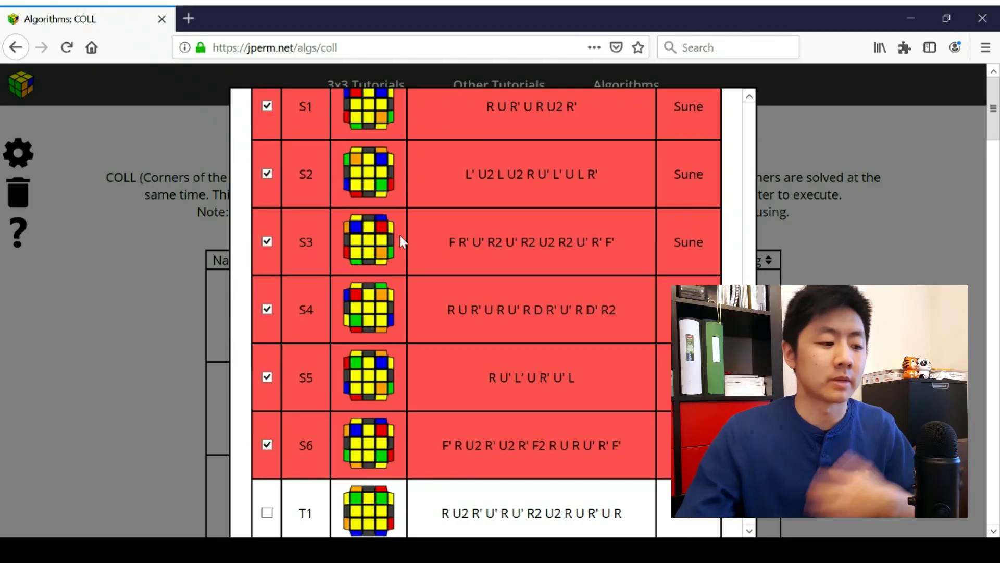
scroll(400, 237, "down", 6)
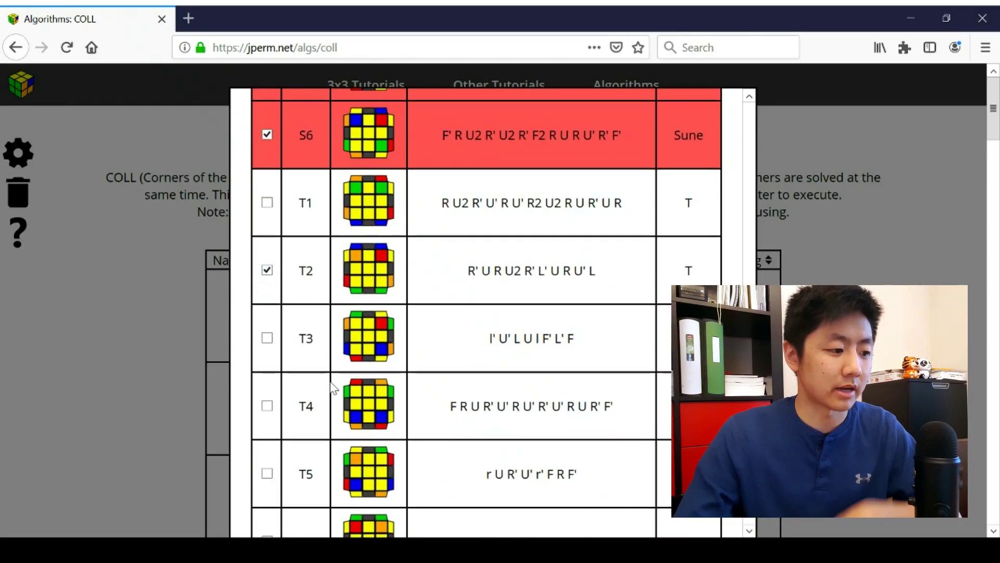
scroll(334, 389, "down", 1)
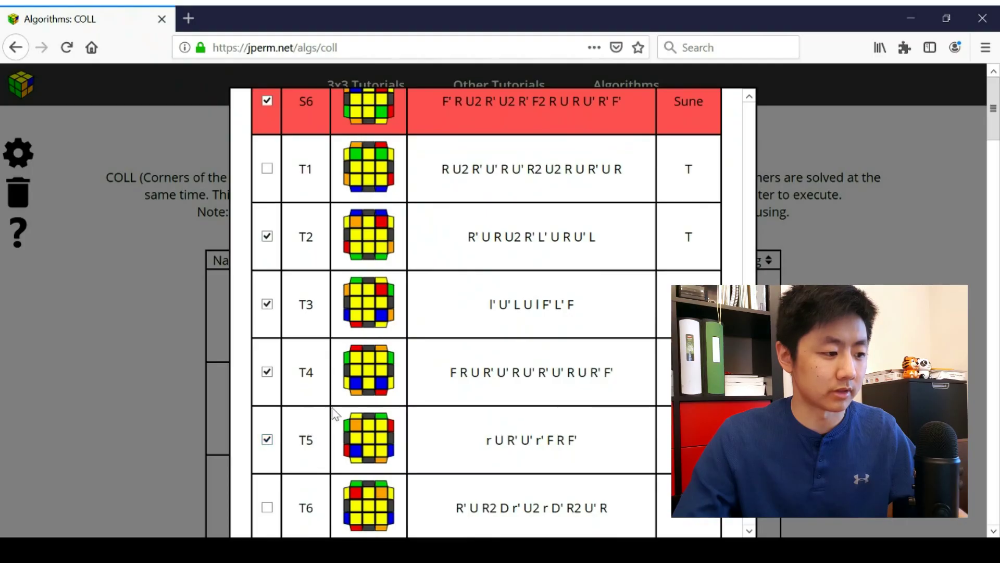
scroll(396, 358, "up", 20)
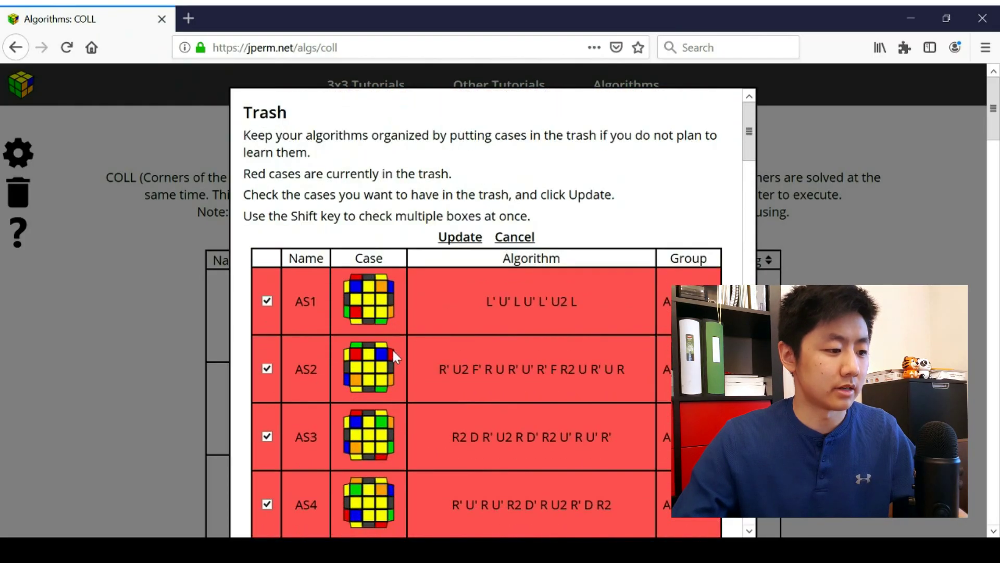
Apply the trash update and confirm the COLL table now jumps from T1 to T6.
left_click(462, 238)
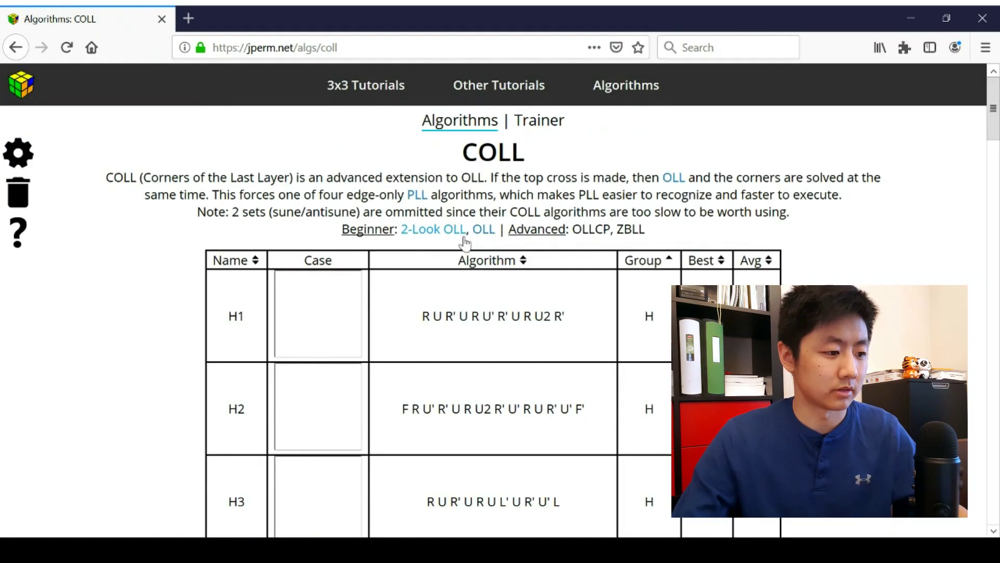
scroll(167, 318, "down", 20)
scroll(168, 318, "down", 12)
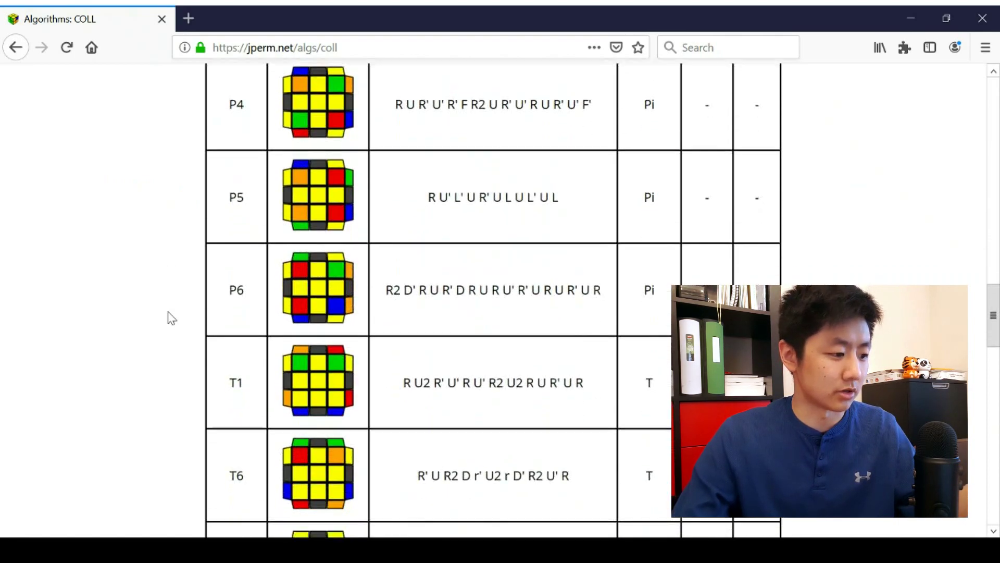
scroll(194, 292, "up", 4)
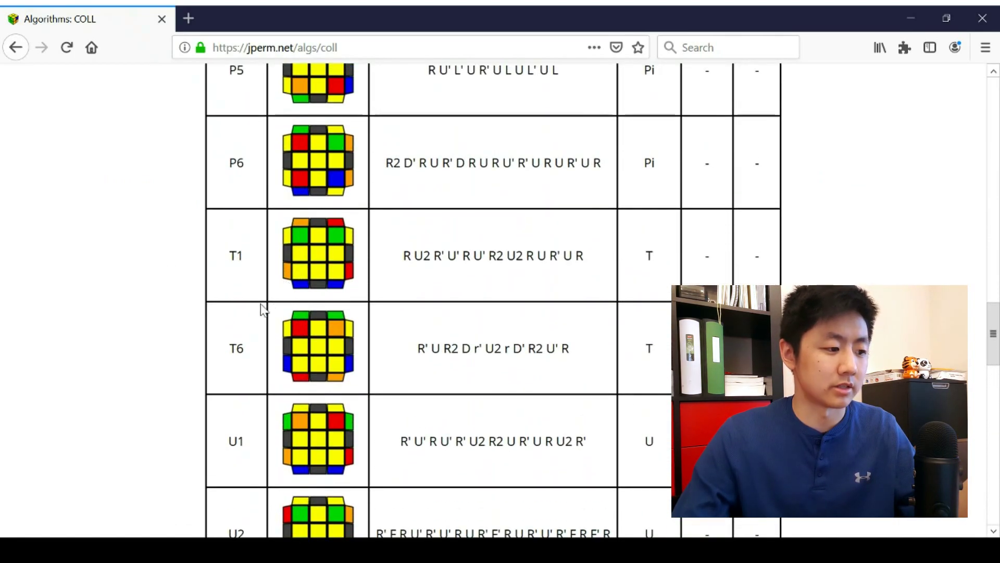